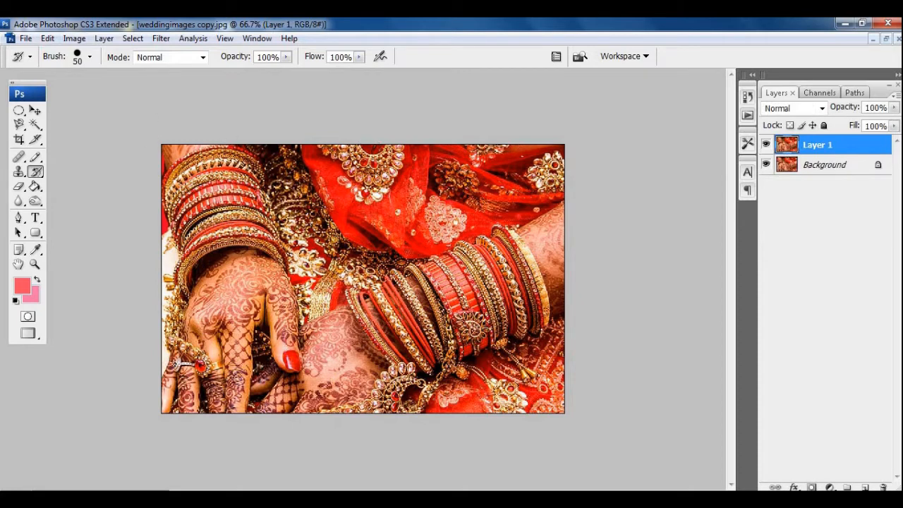
Desaturate Layer 1 so the copied wedding photo turns black and white.
{"action": "left_click", "coordinate": [74, 39]}
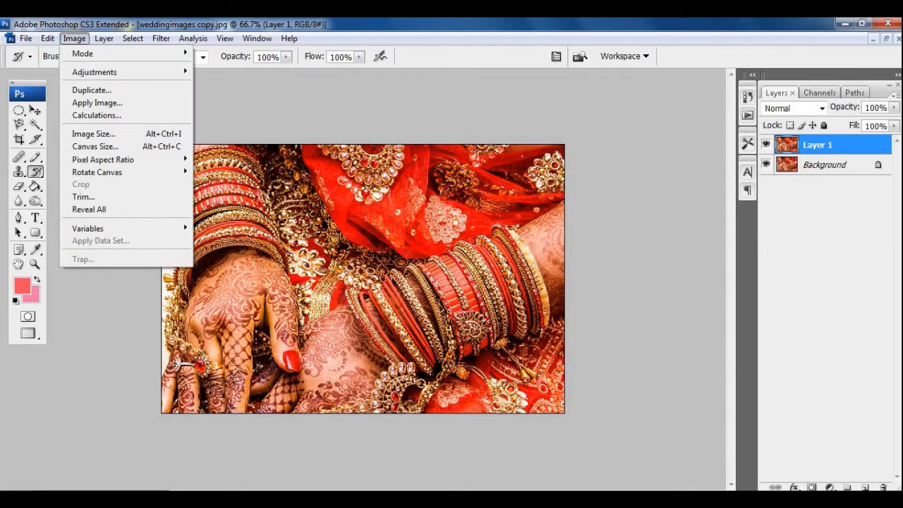
{"action": "mouse_move", "coordinate": [93, 72]}
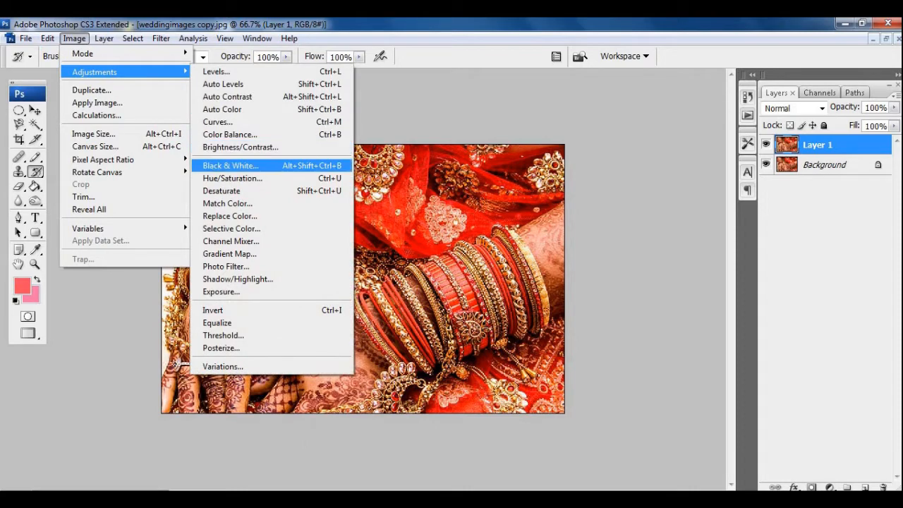
{"action": "left_click", "coordinate": [222, 190]}
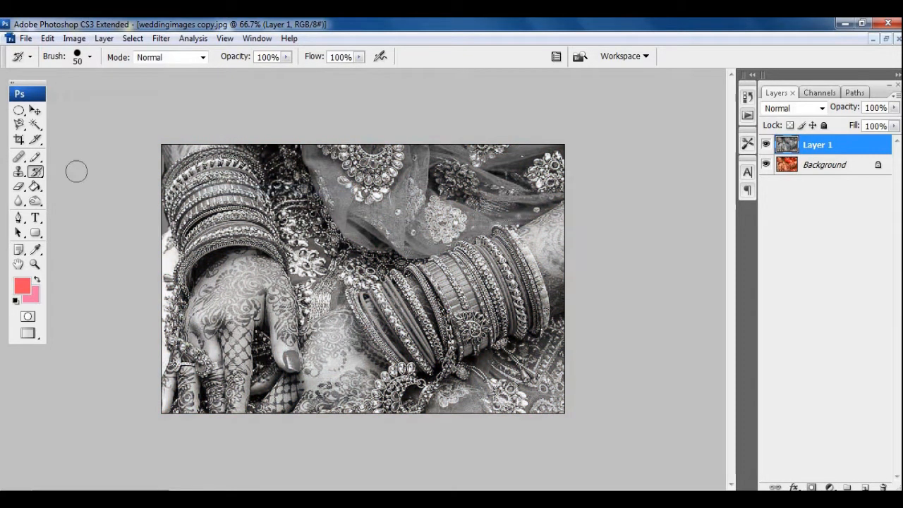
Restore the original color of the wide red bangle and the bangles towards the forearm on the right-hand wrist with the History Brush.
{"action": "left_click", "coordinate": [35, 171]}
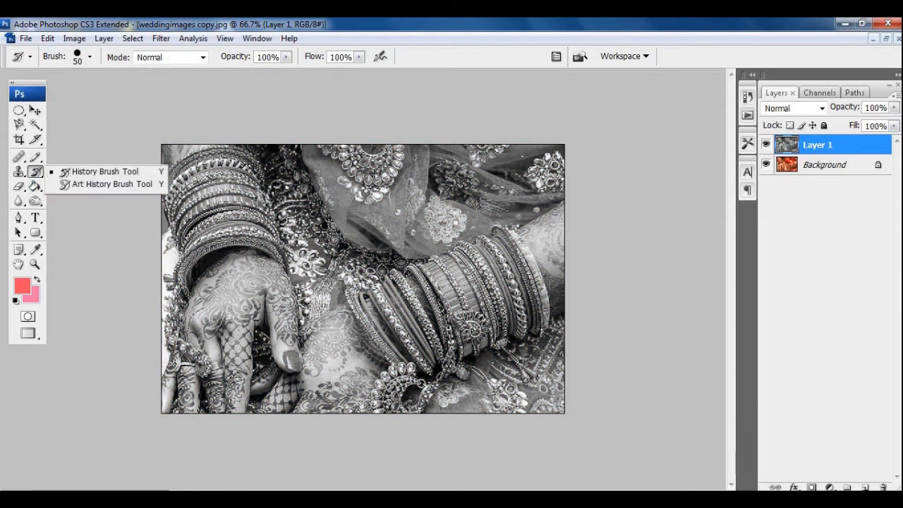
{"action": "left_click", "coordinate": [67, 172]}
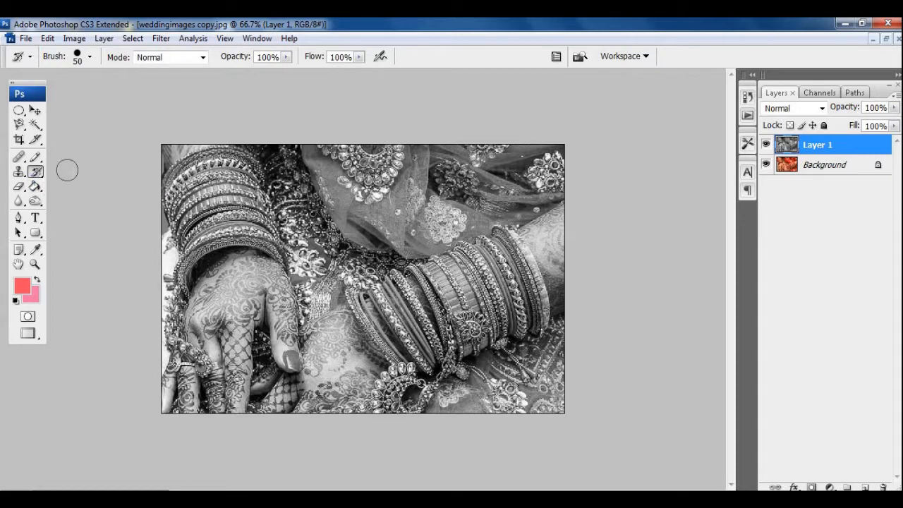
{"action": "key", "text": "ctrl+plus"}
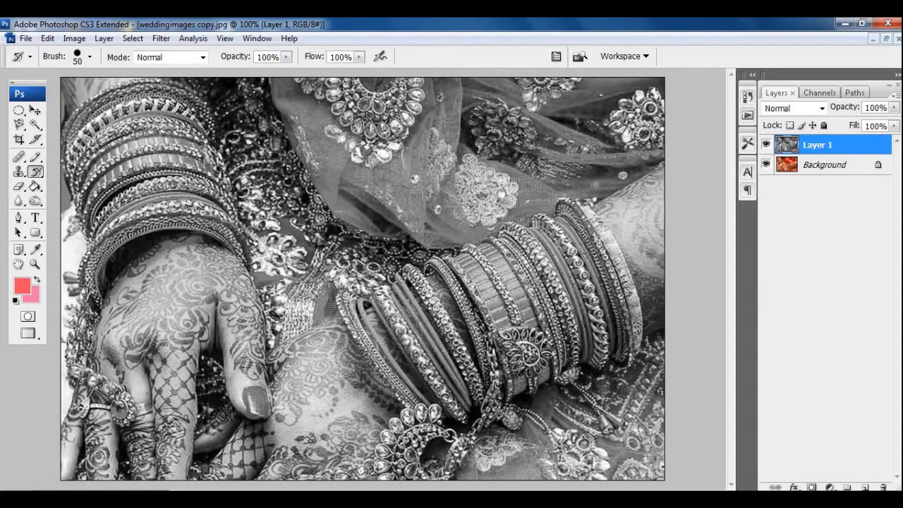
{"action": "key", "text": "Tab"}
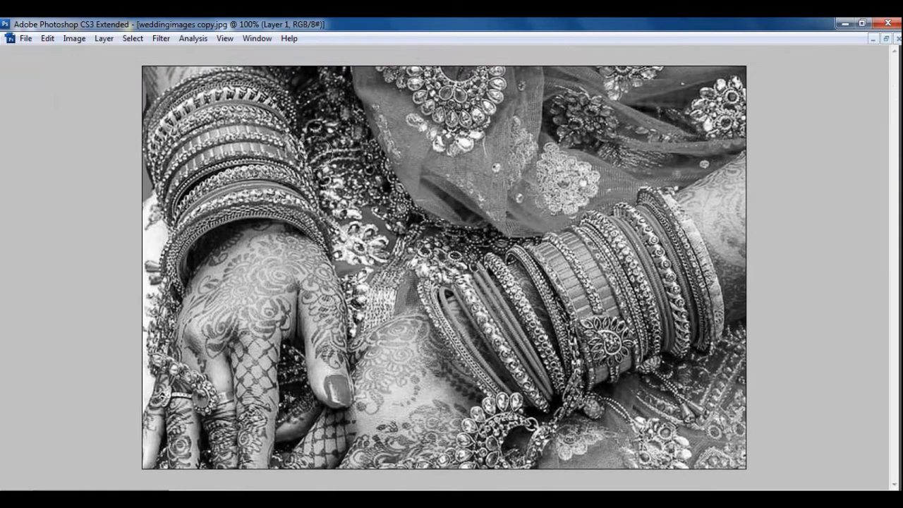
{"action": "mouse_move", "coordinate": [594, 296]}
{"action": "left_mouse_down"}
{"action": "mouse_move", "coordinate": [595, 342]}
{"action": "mouse_move", "coordinate": [585, 334]}
{"action": "mouse_move", "coordinate": [574, 277]}
{"action": "mouse_move", "coordinate": [553, 240]}
{"action": "mouse_move", "coordinate": [544, 254]}
{"action": "mouse_move", "coordinate": [542, 245]}
{"action": "mouse_move", "coordinate": [540, 257]}
{"action": "mouse_move", "coordinate": [595, 222]}
{"action": "mouse_move", "coordinate": [609, 268]}
{"action": "mouse_move", "coordinate": [620, 258]}
{"action": "mouse_move", "coordinate": [626, 275]}
{"action": "mouse_move", "coordinate": [641, 264]}
{"action": "mouse_move", "coordinate": [633, 224]}
{"action": "left_mouse_up"}
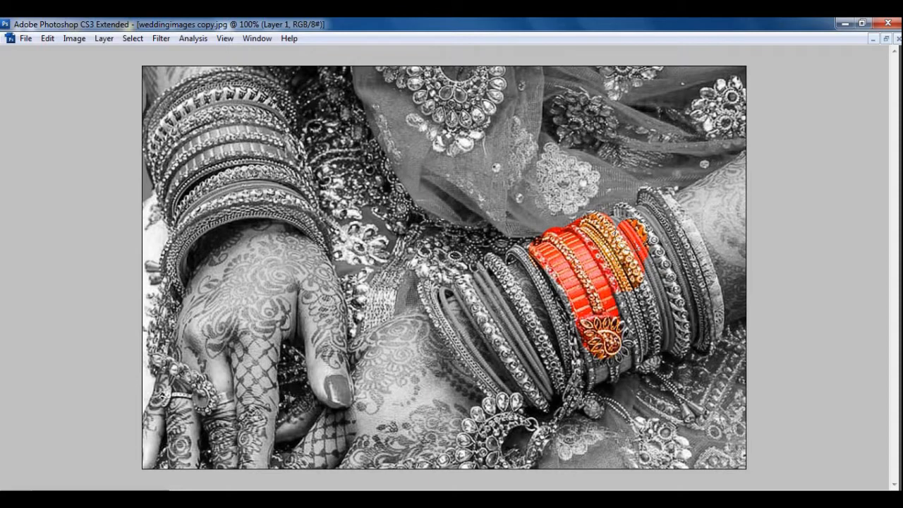
{"action": "key", "text": "ctrl+plus"}
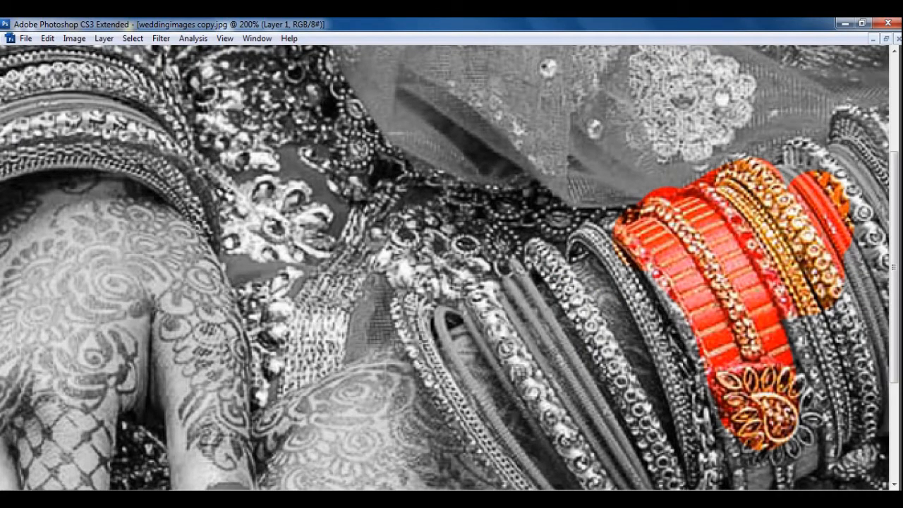
{"action": "left_click_drag", "start_coordinate": [564, 247], "coordinate": [406, 234]}
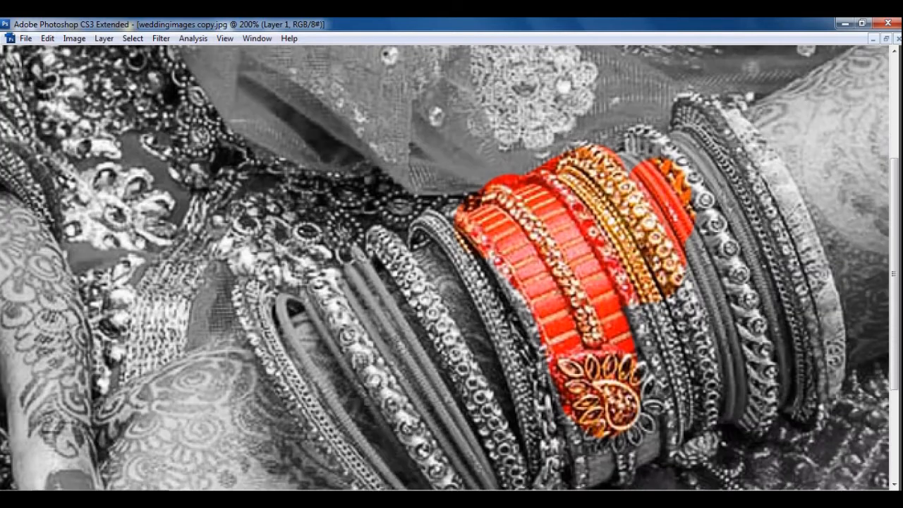
{"action": "mouse_move", "coordinate": [517, 294]}
{"action": "left_mouse_down"}
{"action": "mouse_move", "coordinate": [527, 311]}
{"action": "mouse_move", "coordinate": [521, 352]}
{"action": "mouse_move", "coordinate": [564, 423]}
{"action": "mouse_move", "coordinate": [600, 409]}
{"action": "mouse_move", "coordinate": [596, 433]}
{"action": "mouse_move", "coordinate": [642, 367]}
{"action": "mouse_move", "coordinate": [688, 324]}
{"action": "mouse_move", "coordinate": [708, 345]}
{"action": "mouse_move", "coordinate": [706, 276]}
{"action": "mouse_move", "coordinate": [786, 225]}
{"action": "mouse_move", "coordinate": [698, 226]}
{"action": "mouse_move", "coordinate": [705, 211]}
{"action": "mouse_move", "coordinate": [688, 190]}
{"action": "mouse_move", "coordinate": [648, 183]}
{"action": "mouse_move", "coordinate": [659, 151]}
{"action": "mouse_move", "coordinate": [670, 159]}
{"action": "mouse_move", "coordinate": [684, 141]}
{"action": "mouse_move", "coordinate": [714, 149]}
{"action": "mouse_move", "coordinate": [722, 142]}
{"action": "mouse_move", "coordinate": [720, 116]}
{"action": "mouse_move", "coordinate": [705, 113]}
{"action": "mouse_move", "coordinate": [754, 152]}
{"action": "mouse_move", "coordinate": [746, 173]}
{"action": "mouse_move", "coordinate": [803, 236]}
{"action": "mouse_move", "coordinate": [811, 367]}
{"action": "mouse_move", "coordinate": [799, 374]}
{"action": "mouse_move", "coordinate": [775, 332]}
{"action": "mouse_move", "coordinate": [737, 328]}
{"action": "mouse_move", "coordinate": [766, 282]}
{"action": "mouse_move", "coordinate": [726, 384]}
{"action": "mouse_move", "coordinate": [666, 412]}
{"action": "mouse_move", "coordinate": [659, 430]}
{"action": "mouse_move", "coordinate": [603, 436]}
{"action": "mouse_move", "coordinate": [596, 402]}
{"action": "mouse_move", "coordinate": [656, 327]}
{"action": "mouse_move", "coordinate": [564, 338]}
{"action": "mouse_move", "coordinate": [519, 295]}
{"action": "mouse_move", "coordinate": [509, 298]}
{"action": "mouse_move", "coordinate": [465, 216]}
{"action": "mouse_move", "coordinate": [469, 228]}
{"action": "left_mouse_up"}
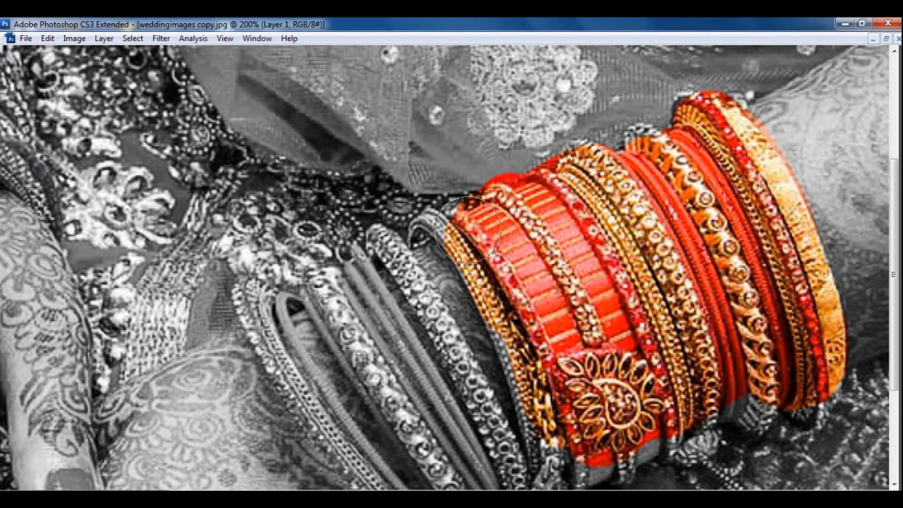
Reduce the brush size and restore the color of the remaining thin bangles towards the hand, the hanging chain and the round pendant.
{"action": "key", "text": "["}
{"action": "key", "text": "["}
{"action": "mouse_move", "coordinate": [459, 217]}
{"action": "left_mouse_down"}
{"action": "mouse_move", "coordinate": [427, 211]}
{"action": "mouse_move", "coordinate": [423, 220]}
{"action": "mouse_move", "coordinate": [468, 263]}
{"action": "left_mouse_up"}
{"action": "mouse_move", "coordinate": [514, 324]}
{"action": "left_mouse_down"}
{"action": "mouse_move", "coordinate": [533, 370]}
{"action": "mouse_move", "coordinate": [551, 476]}
{"action": "mouse_move", "coordinate": [563, 445]}
{"action": "left_mouse_up"}
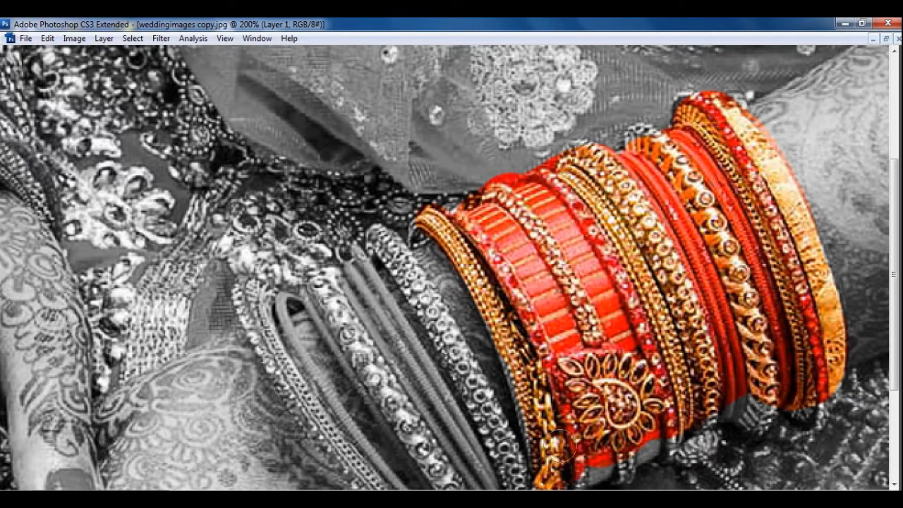
{"action": "mouse_move", "coordinate": [511, 387]}
{"action": "left_mouse_down"}
{"action": "mouse_move", "coordinate": [528, 374]}
{"action": "mouse_move", "coordinate": [551, 465]}
{"action": "mouse_move", "coordinate": [522, 478]}
{"action": "mouse_move", "coordinate": [466, 441]}
{"action": "mouse_move", "coordinate": [483, 480]}
{"action": "mouse_move", "coordinate": [354, 274]}
{"action": "mouse_move", "coordinate": [356, 285]}
{"action": "mouse_move", "coordinate": [332, 297]}
{"action": "mouse_move", "coordinate": [328, 275]}
{"action": "mouse_move", "coordinate": [337, 307]}
{"action": "mouse_move", "coordinate": [316, 289]}
{"action": "mouse_move", "coordinate": [337, 331]}
{"action": "mouse_move", "coordinate": [402, 388]}
{"action": "mouse_move", "coordinate": [353, 355]}
{"action": "mouse_move", "coordinate": [427, 450]}
{"action": "left_mouse_up"}
{"action": "left_click_drag", "start_coordinate": [391, 417], "coordinate": [340, 342]}
{"action": "left_click_drag", "start_coordinate": [422, 344], "coordinate": [358, 267]}
Restore the color of the jeweled ornament below the bangles and its connecting chain, and show the hidden panels again.
{"action": "key", "text": "ctrl+minus"}
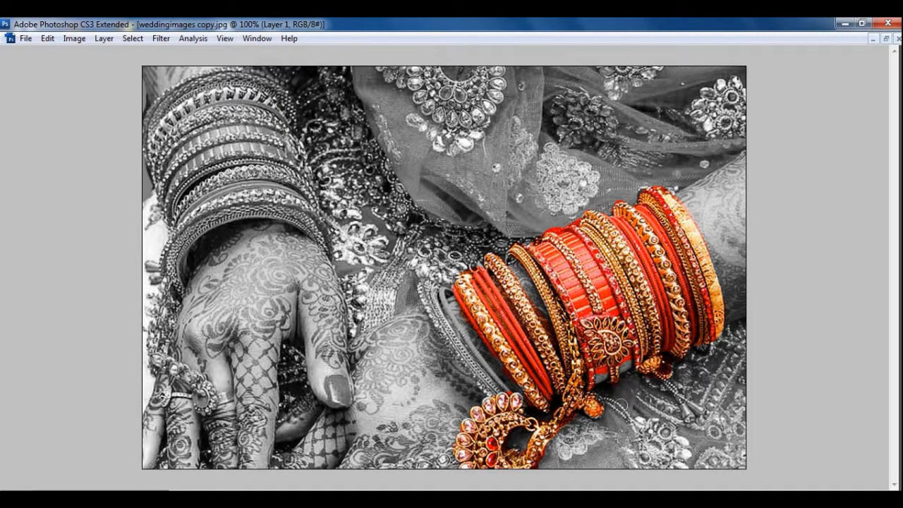
{"action": "left_click", "coordinate": [665, 432]}
{"action": "mouse_move", "coordinate": [653, 451]}
{"action": "left_mouse_down"}
{"action": "mouse_move", "coordinate": [631, 459]}
{"action": "mouse_move", "coordinate": [644, 437]}
{"action": "left_mouse_up"}
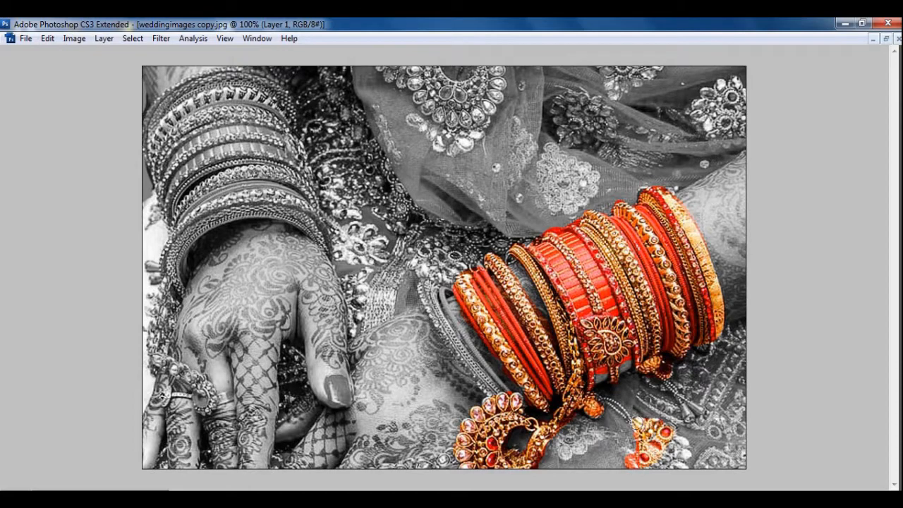
{"action": "mouse_move", "coordinate": [674, 448]}
{"action": "left_mouse_down"}
{"action": "mouse_move", "coordinate": [663, 472]}
{"action": "mouse_move", "coordinate": [666, 457]}
{"action": "left_mouse_up"}
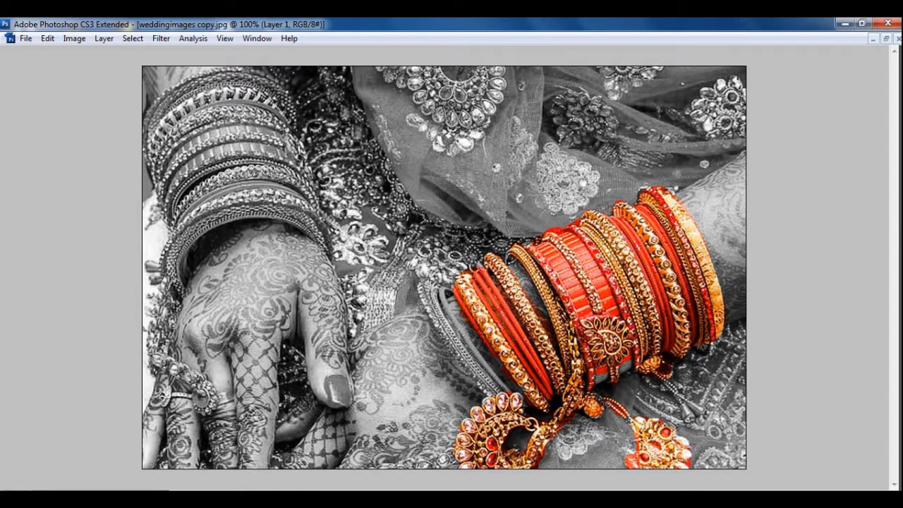
{"action": "key", "text": "ctrl+plus"}
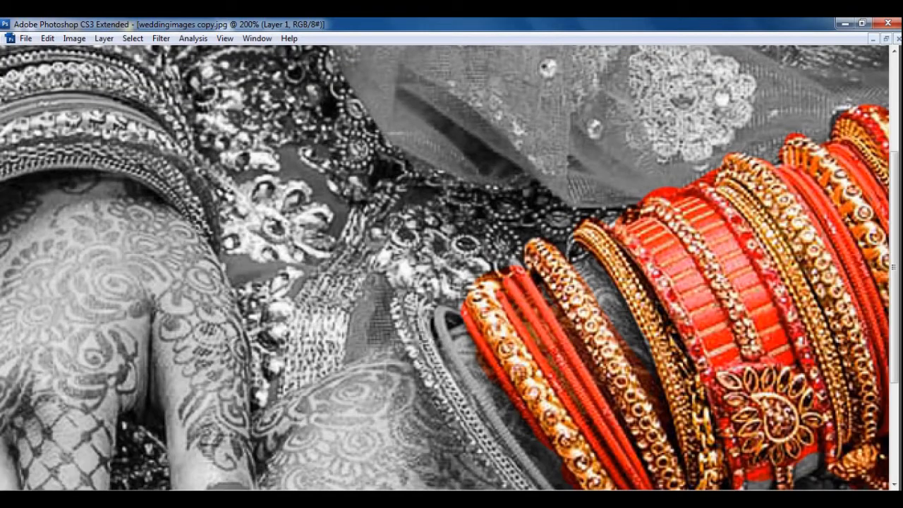
{"action": "key", "text": "ctrl+minus"}
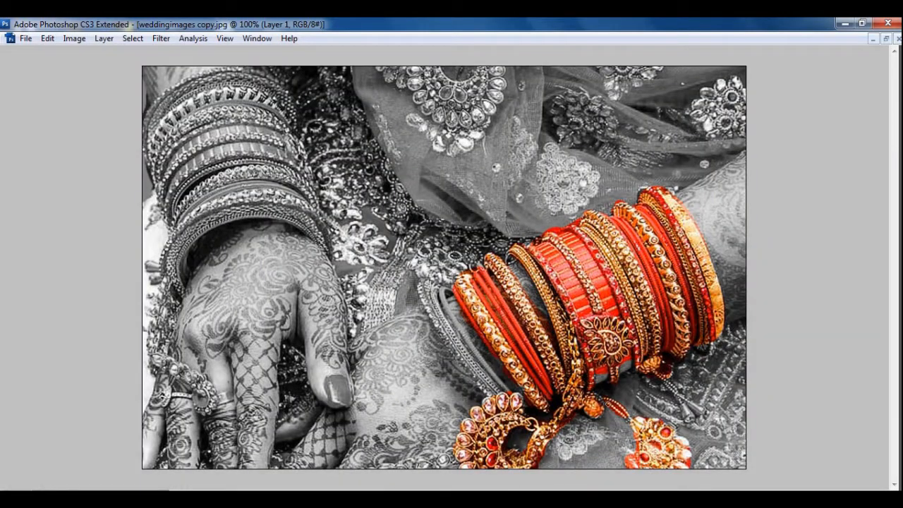
{"action": "key", "text": "Tab"}
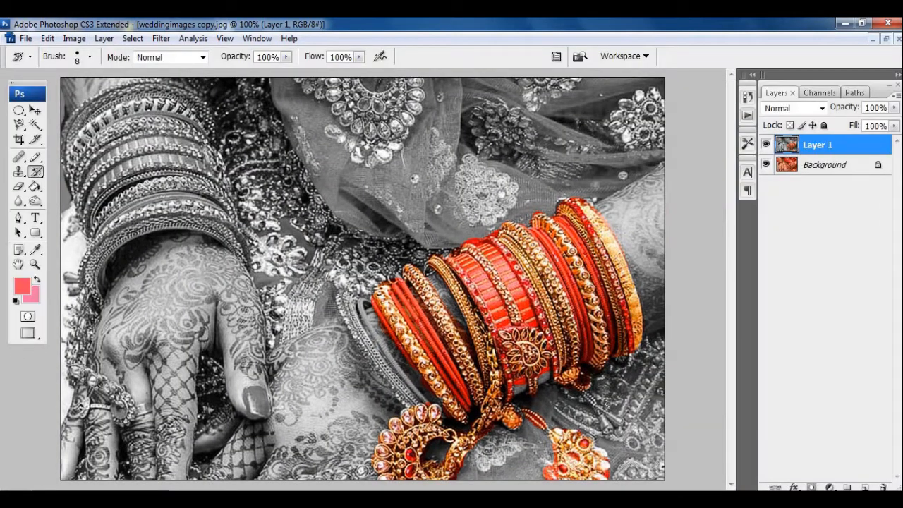
{"action": "key", "text": "f"}
{"action": "key", "text": "f"}
{"action": "key", "text": "f"}
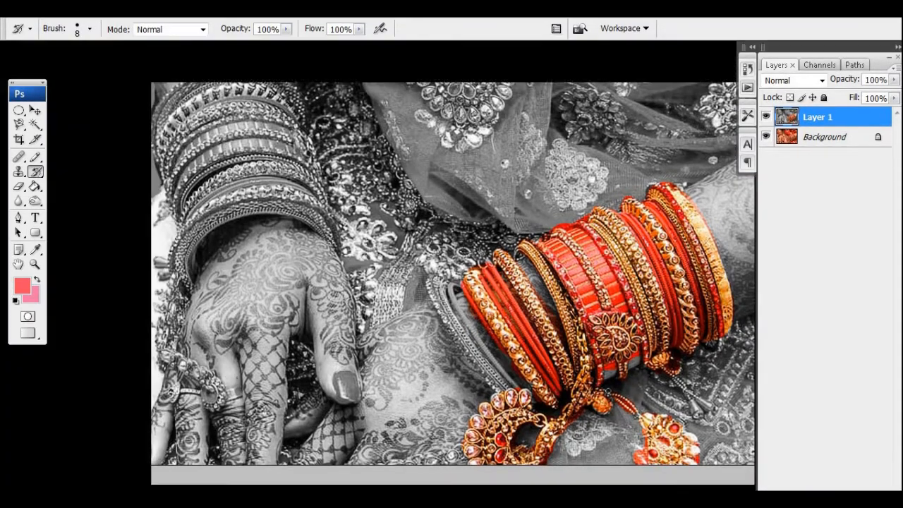
{"action": "key", "text": "ctrl+o"}
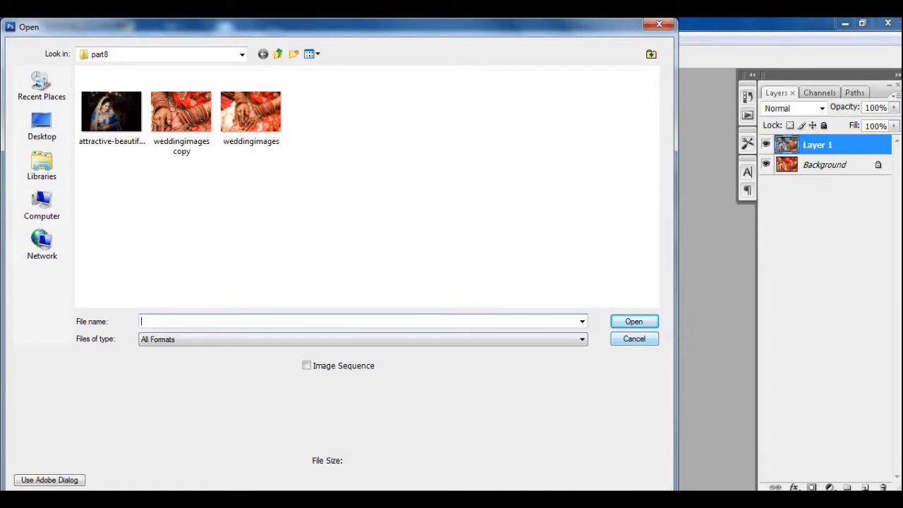
{"action": "left_click", "coordinate": [634, 338]}
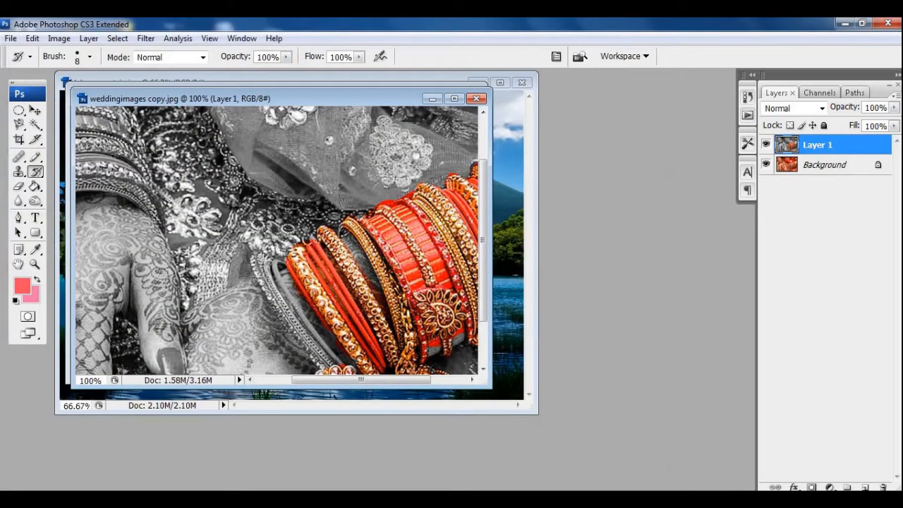
Switch to the lake_mountain.jpg document and maximize its window.
{"action": "key", "text": "v"}
{"action": "key", "text": "ctrl+Tab"}
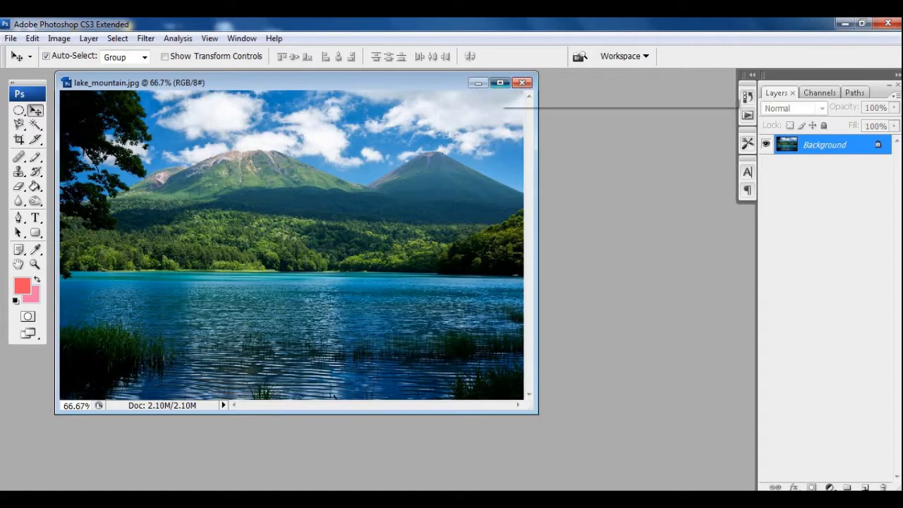
{"action": "left_click", "coordinate": [499, 82]}
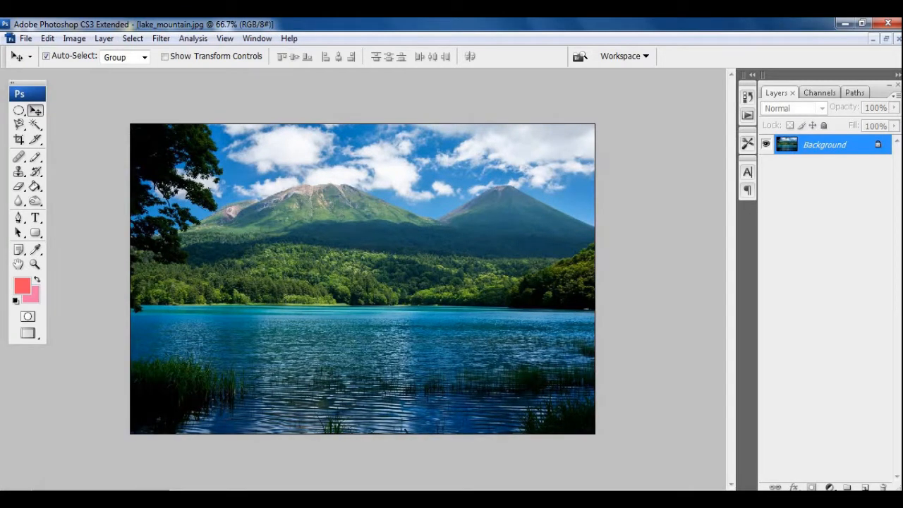
Paint over the left mountain and the slope beside the tree with the Art History Brush in Darken mode and Tight Short style.
{"action": "key", "text": "ctrl+plus"}
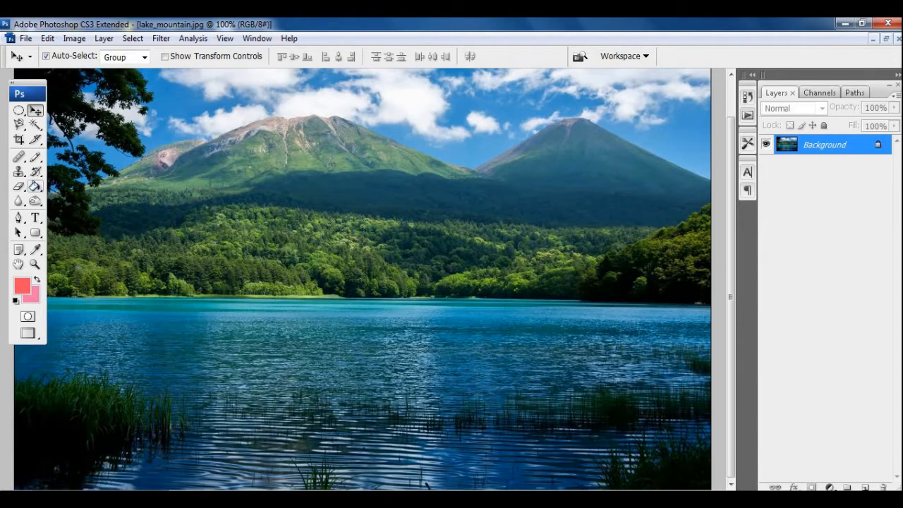
{"action": "left_click", "coordinate": [35, 171]}
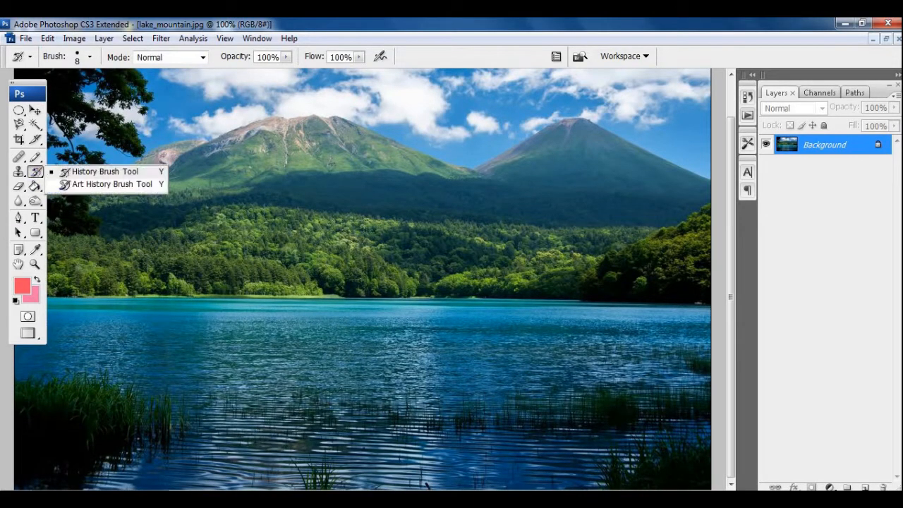
{"action": "left_click", "coordinate": [106, 184]}
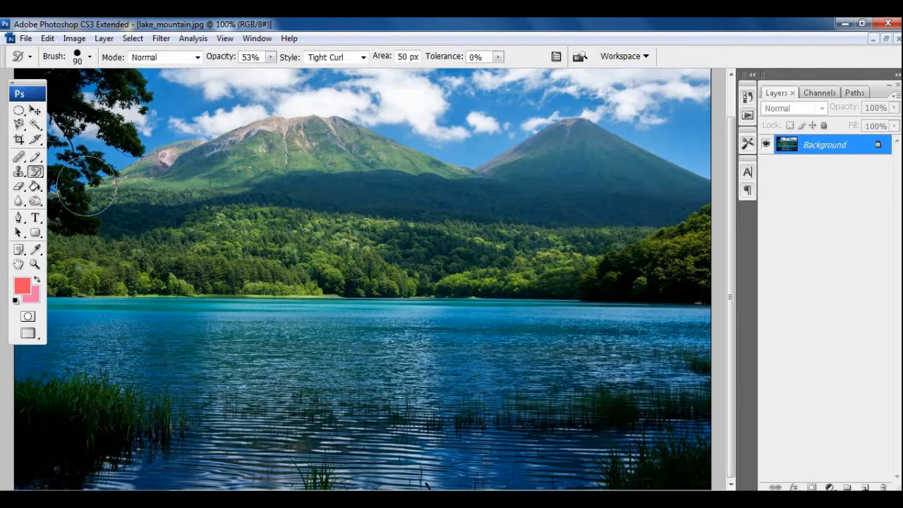
{"action": "key", "text": "ctrl+minus"}
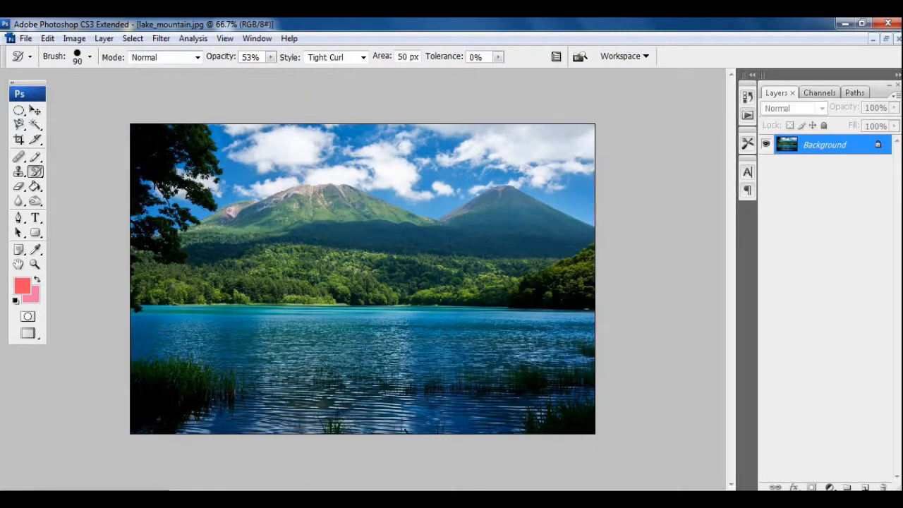
{"action": "left_click", "coordinate": [197, 57]}
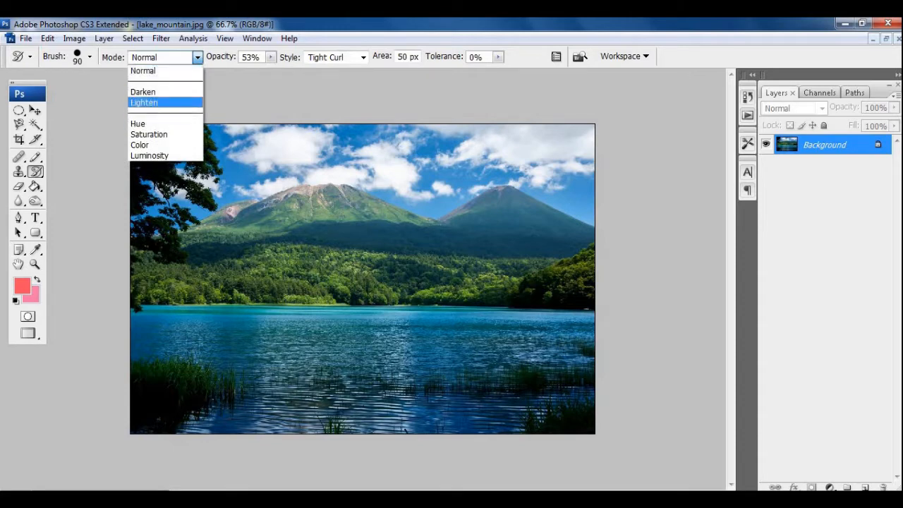
{"action": "left_click", "coordinate": [143, 92]}
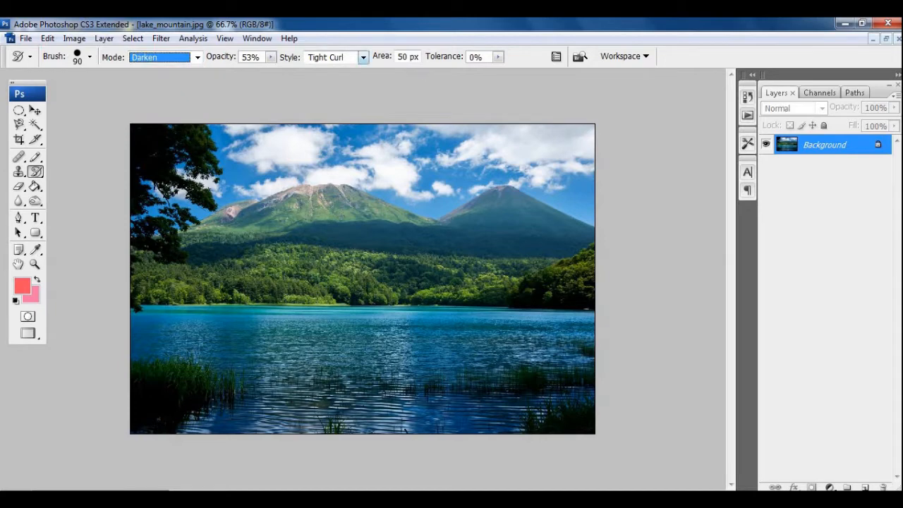
{"action": "left_click", "coordinate": [363, 57]}
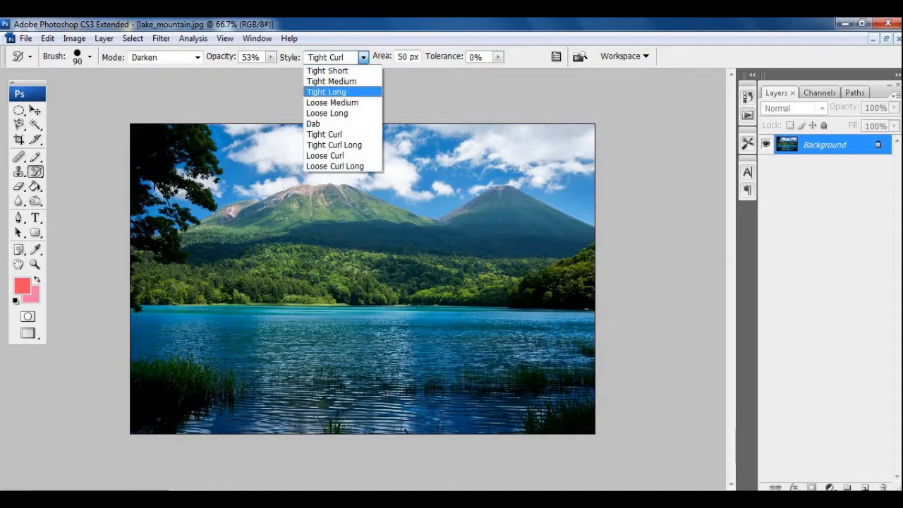
{"action": "left_click", "coordinate": [337, 70]}
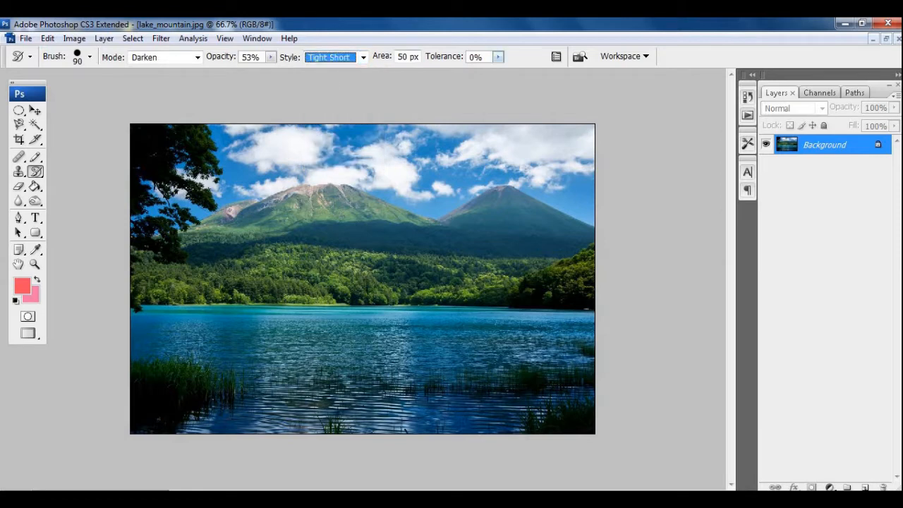
{"action": "left_click", "coordinate": [478, 56]}
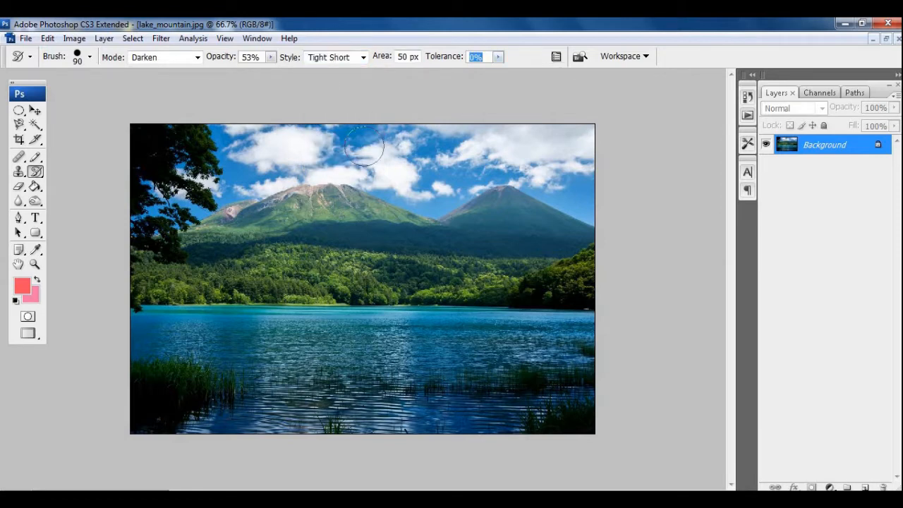
{"action": "mouse_move", "coordinate": [344, 208]}
{"action": "left_mouse_down"}
{"action": "mouse_move", "coordinate": [310, 183]}
{"action": "mouse_move", "coordinate": [316, 212]}
{"action": "mouse_move", "coordinate": [278, 240]}
{"action": "mouse_move", "coordinate": [188, 261]}
{"action": "left_mouse_up"}
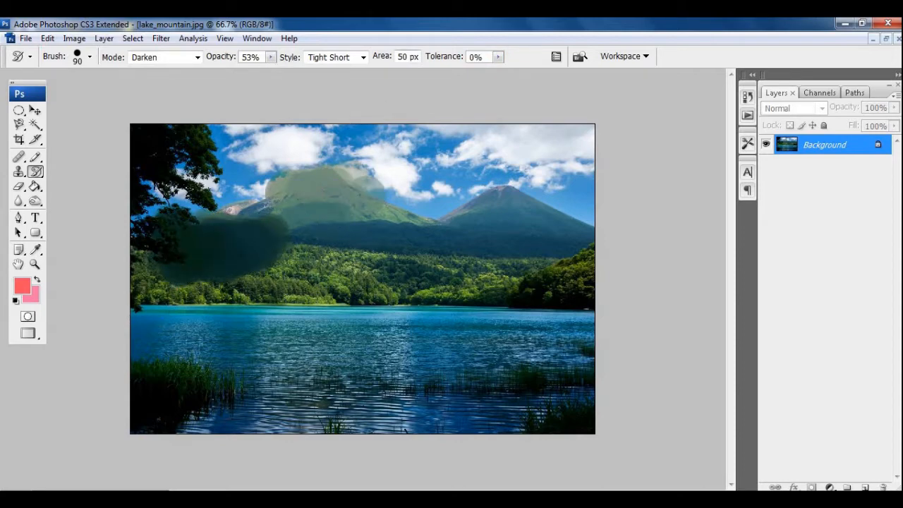
Set the Art History Brush tolerance to 27% and paint over the clouds above the right mountain.
{"action": "left_click", "coordinate": [497, 57]}
{"action": "left_click_drag", "start_coordinate": [498, 70], "coordinate": [515, 70]}
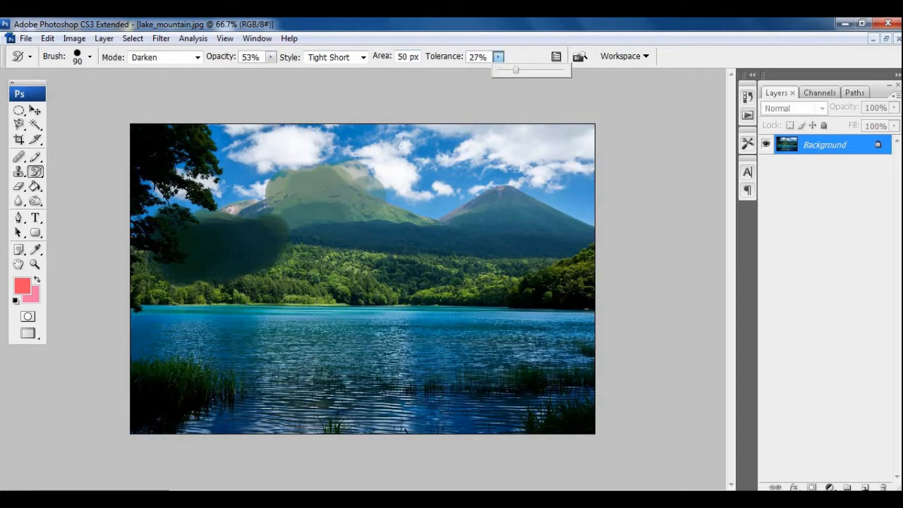
{"action": "mouse_move", "coordinate": [503, 134]}
{"action": "left_mouse_down"}
{"action": "mouse_move", "coordinate": [578, 167]}
{"action": "mouse_move", "coordinate": [578, 187]}
{"action": "mouse_move", "coordinate": [528, 181]}
{"action": "mouse_move", "coordinate": [481, 154]}
{"action": "mouse_move", "coordinate": [454, 168]}
{"action": "mouse_move", "coordinate": [459, 179]}
{"action": "mouse_move", "coordinate": [520, 141]}
{"action": "left_mouse_up"}
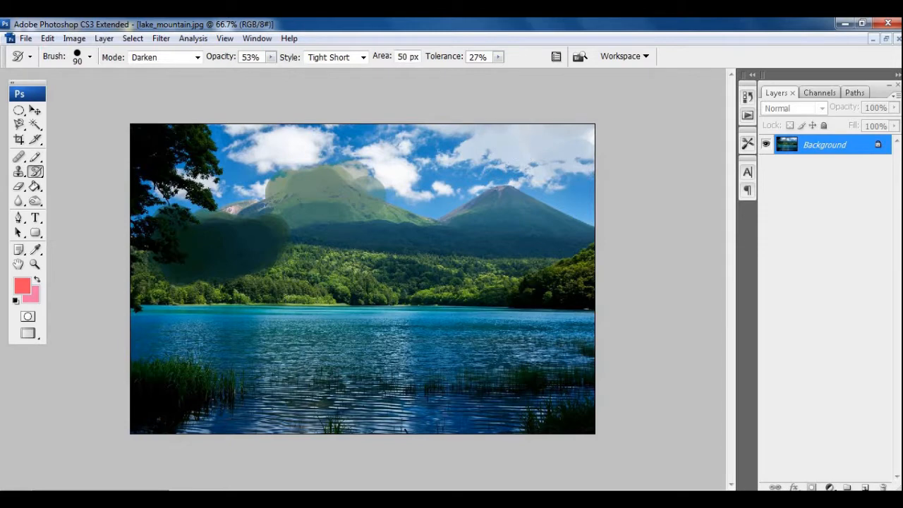
Set the Art History Brush tolerance to 18% and paint along the left part of the lake's far shoreline.
{"action": "left_click", "coordinate": [498, 56]}
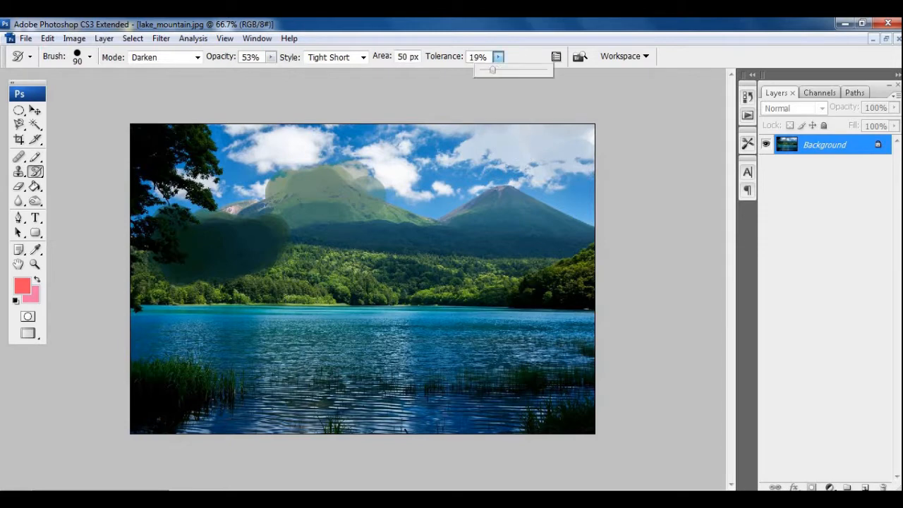
{"action": "left_click", "coordinate": [381, 258]}
{"action": "mouse_move", "coordinate": [307, 283]}
{"action": "left_mouse_down"}
{"action": "mouse_move", "coordinate": [346, 269]}
{"action": "mouse_move", "coordinate": [275, 282]}
{"action": "mouse_move", "coordinate": [191, 277]}
{"action": "left_mouse_up"}
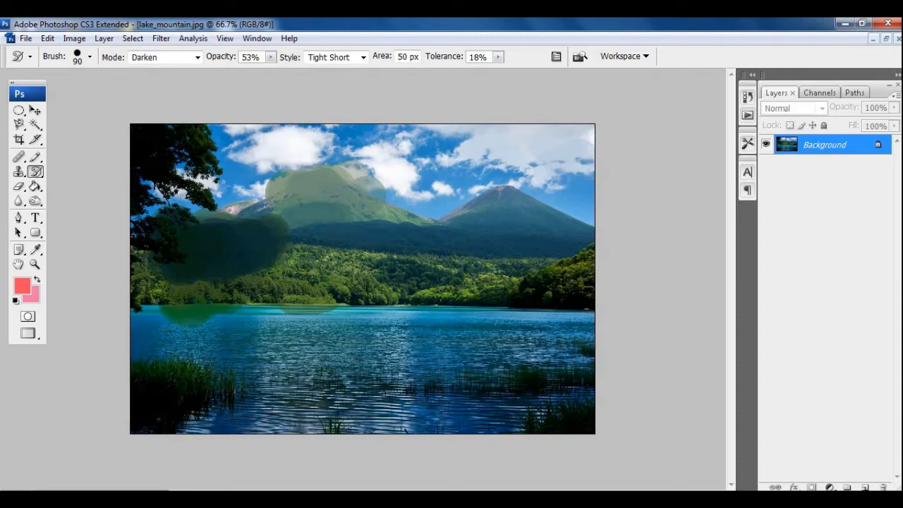
Set the Art History Brush to 80% opacity and Loose Long style, and paint over the left half of the lake.
{"action": "left_click", "coordinate": [270, 56]}
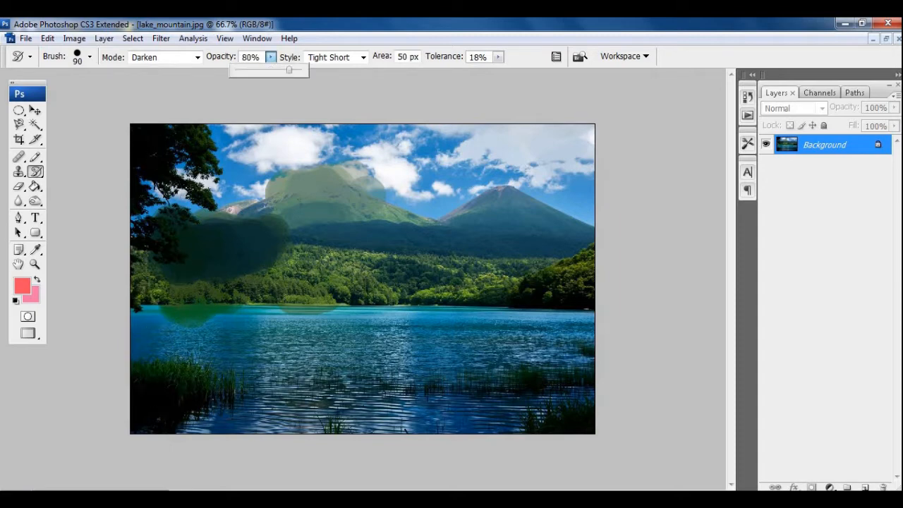
{"action": "left_click", "coordinate": [363, 57]}
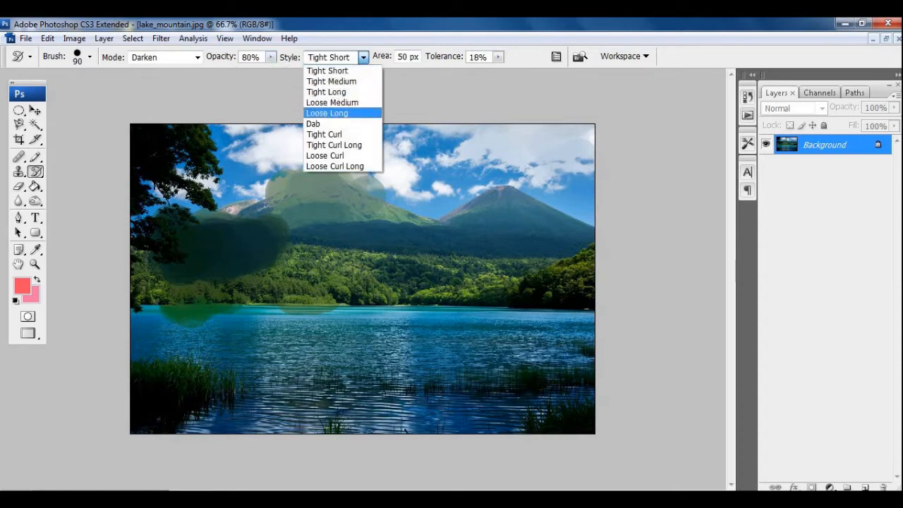
{"action": "left_click", "coordinate": [326, 113]}
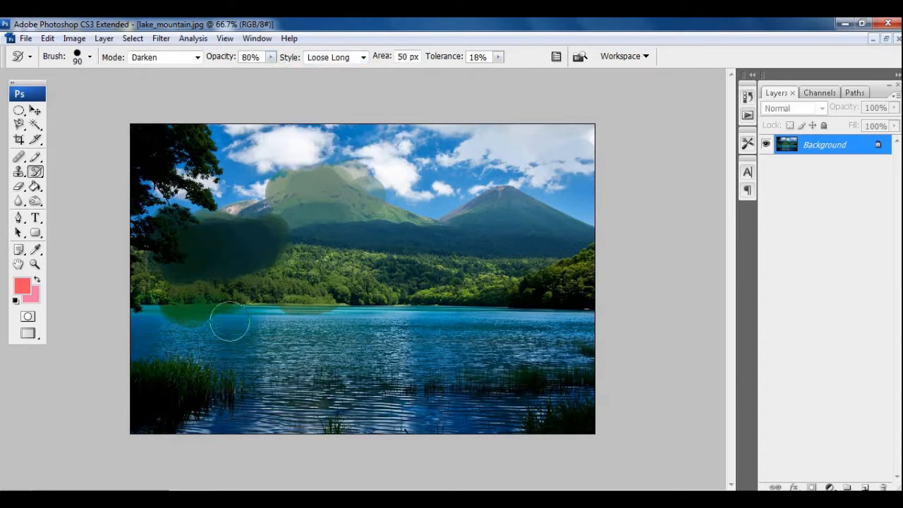
{"action": "left_click", "coordinate": [268, 330]}
{"action": "left_click_drag", "start_coordinate": [268, 330], "coordinate": [360, 366]}
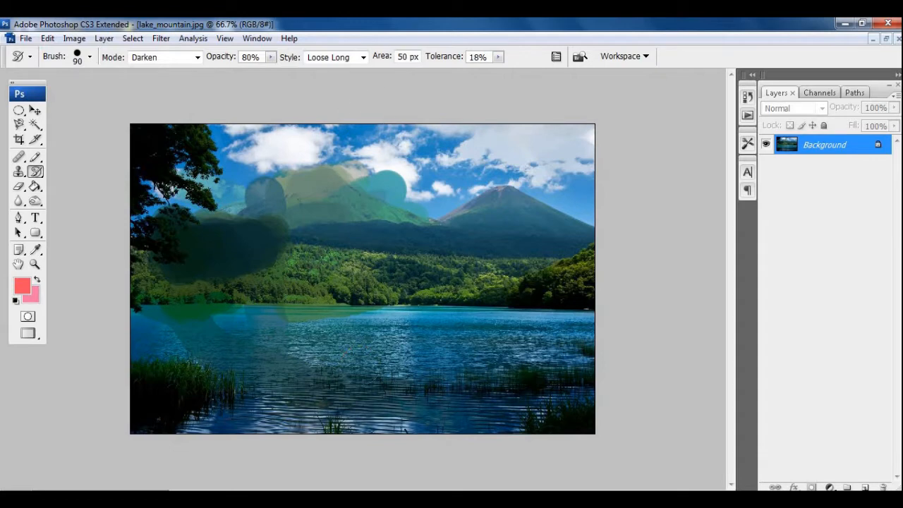
Switch the brush style to Tight Long and paint over the right half of the lake, the clouds and the left mountain.
{"action": "left_click", "coordinate": [362, 56]}
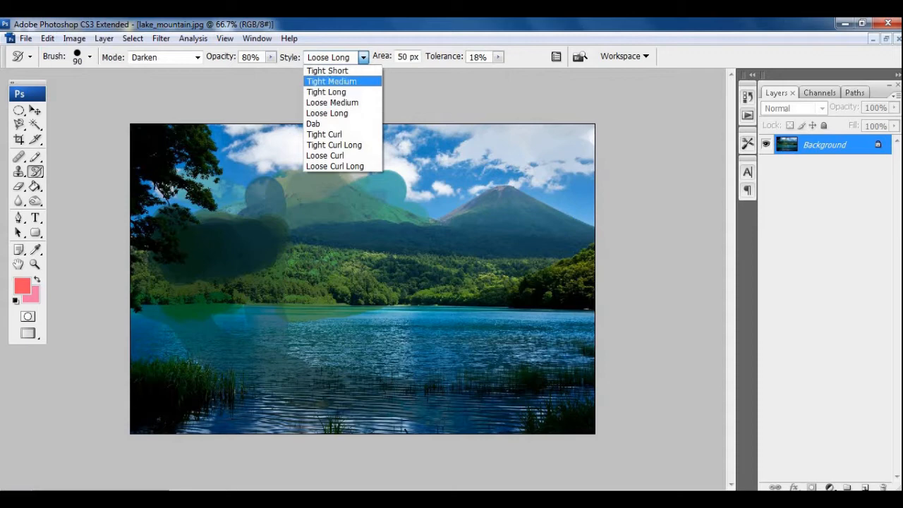
{"action": "left_click", "coordinate": [339, 92]}
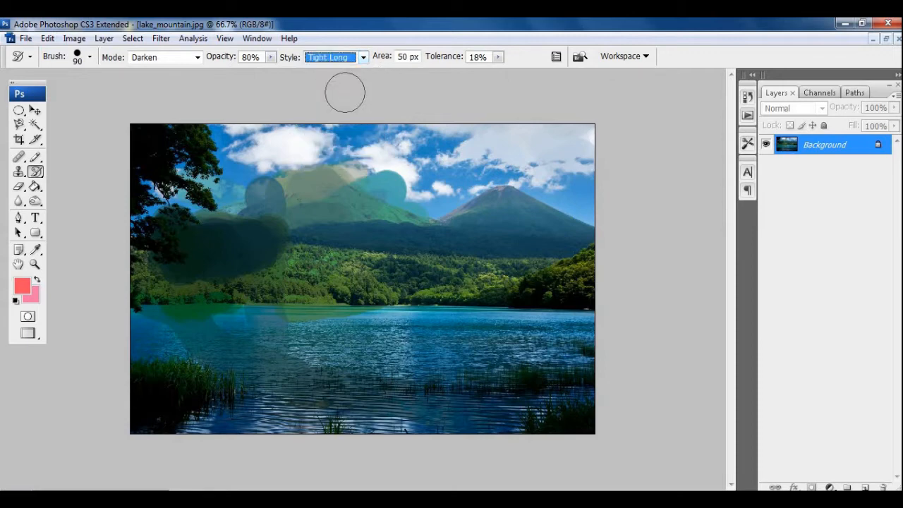
{"action": "mouse_move", "coordinate": [389, 361]}
{"action": "left_mouse_down"}
{"action": "mouse_move", "coordinate": [389, 397]}
{"action": "mouse_move", "coordinate": [375, 328]}
{"action": "mouse_move", "coordinate": [480, 278]}
{"action": "mouse_move", "coordinate": [519, 373]}
{"action": "left_mouse_up"}
{"action": "left_click_drag", "start_coordinate": [519, 156], "coordinate": [454, 172]}
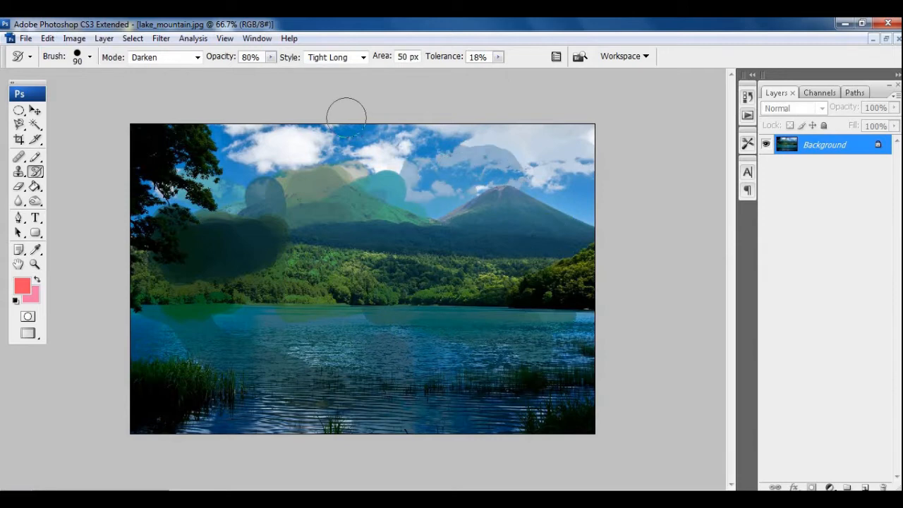
{"action": "mouse_move", "coordinate": [381, 147]}
{"action": "left_mouse_down"}
{"action": "mouse_move", "coordinate": [388, 148]}
{"action": "mouse_move", "coordinate": [313, 145]}
{"action": "mouse_move", "coordinate": [203, 181]}
{"action": "mouse_move", "coordinate": [167, 235]}
{"action": "mouse_move", "coordinate": [145, 392]}
{"action": "mouse_move", "coordinate": [275, 77]}
{"action": "mouse_move", "coordinate": [423, 197]}
{"action": "mouse_move", "coordinate": [304, 208]}
{"action": "left_mouse_up"}
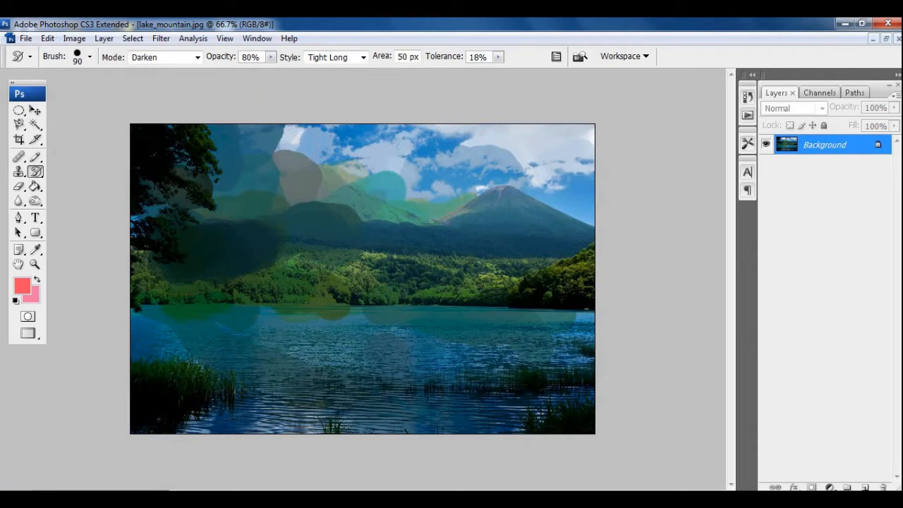
Change the brush mode to Hue and paint across the mountains, the forest edge and the lake.
{"action": "left_click", "coordinate": [198, 57]}
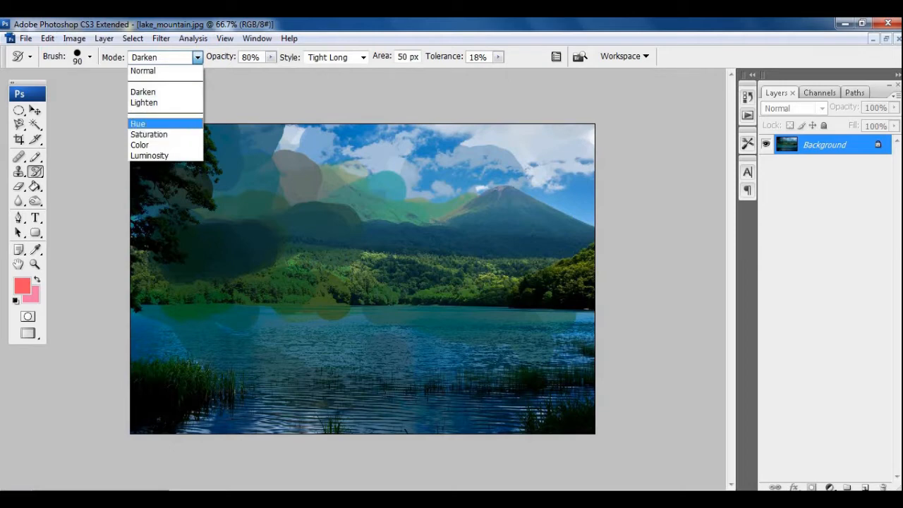
{"action": "left_click", "coordinate": [141, 123]}
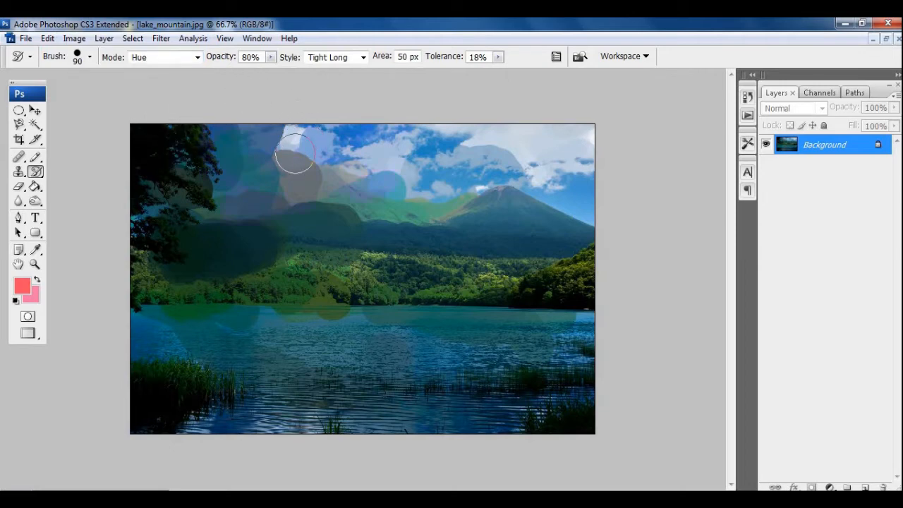
{"action": "mouse_move", "coordinate": [393, 222]}
{"action": "left_mouse_down"}
{"action": "mouse_move", "coordinate": [482, 218]}
{"action": "mouse_move", "coordinate": [545, 297]}
{"action": "mouse_move", "coordinate": [579, 390]}
{"action": "mouse_move", "coordinate": [583, 360]}
{"action": "left_mouse_up"}
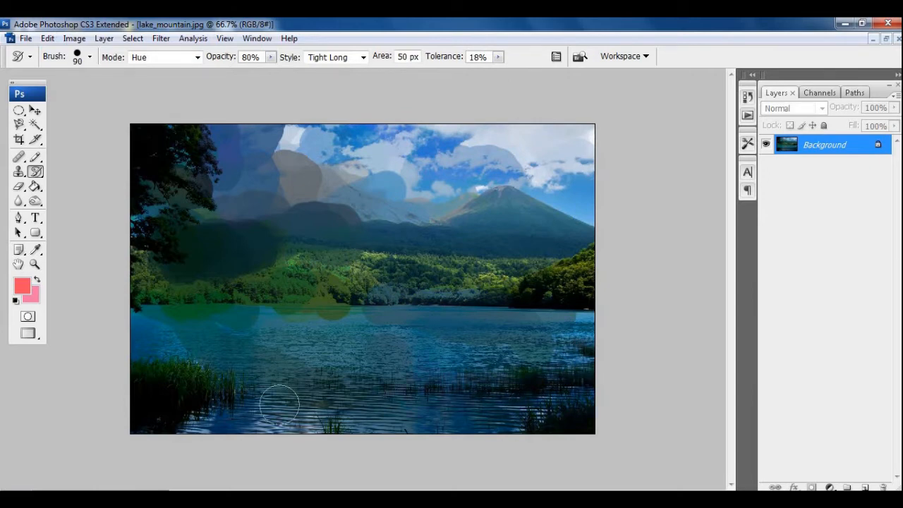
{"action": "mouse_move", "coordinate": [167, 419]}
{"action": "left_mouse_down"}
{"action": "mouse_move", "coordinate": [229, 255]}
{"action": "mouse_move", "coordinate": [302, 123]}
{"action": "mouse_move", "coordinate": [355, 177]}
{"action": "mouse_move", "coordinate": [451, 347]}
{"action": "mouse_move", "coordinate": [350, 352]}
{"action": "mouse_move", "coordinate": [469, 256]}
{"action": "mouse_move", "coordinate": [402, 253]}
{"action": "mouse_move", "coordinate": [355, 216]}
{"action": "mouse_move", "coordinate": [280, 262]}
{"action": "mouse_move", "coordinate": [354, 239]}
{"action": "mouse_move", "coordinate": [315, 321]}
{"action": "mouse_move", "coordinate": [304, 310]}
{"action": "mouse_move", "coordinate": [296, 223]}
{"action": "mouse_move", "coordinate": [332, 352]}
{"action": "mouse_move", "coordinate": [410, 388]}
{"action": "mouse_move", "coordinate": [469, 246]}
{"action": "mouse_move", "coordinate": [552, 191]}
{"action": "mouse_move", "coordinate": [127, 307]}
{"action": "mouse_move", "coordinate": [306, 189]}
{"action": "left_mouse_up"}
Enlarge the Art History Brush to 600 px for broad Hue strokes across the landscape.
{"action": "key", "text": "bracketright"}
{"action": "key", "text": "bracketright"}
{"action": "key", "text": "bracketright"}
{"action": "key", "text": "bracketright"}
{"action": "key", "text": "bracketright"}
{"action": "key", "text": "bracketright"}
{"action": "key", "text": "bracketright"}
{"action": "key", "text": "bracketright"}
{"action": "key", "text": "bracketright"}
{"action": "key", "text": "bracketright"}
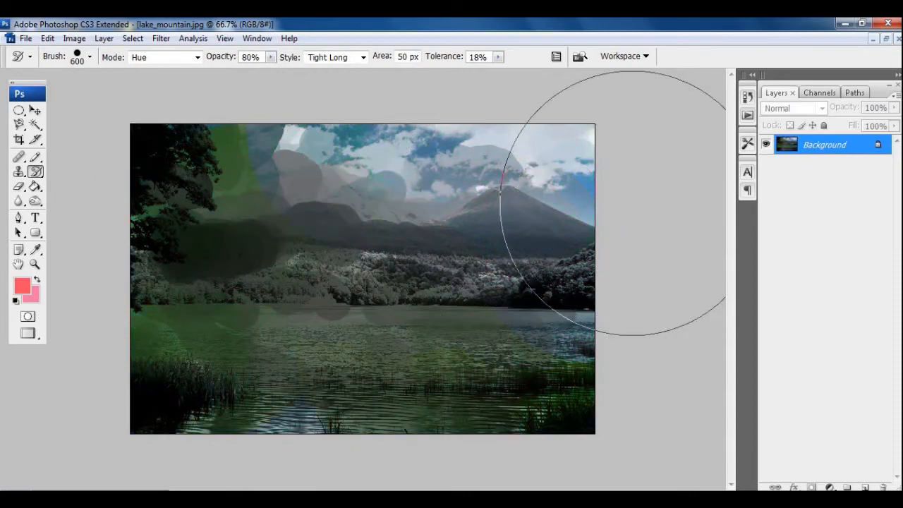